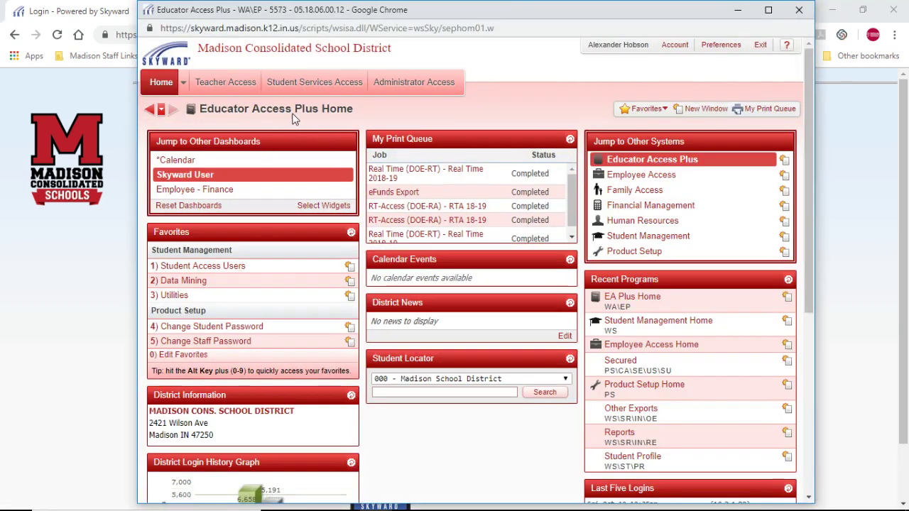
Step: Maximize the Educator Access Plus window and look over the Teacher Access options
left_click(778, 10)
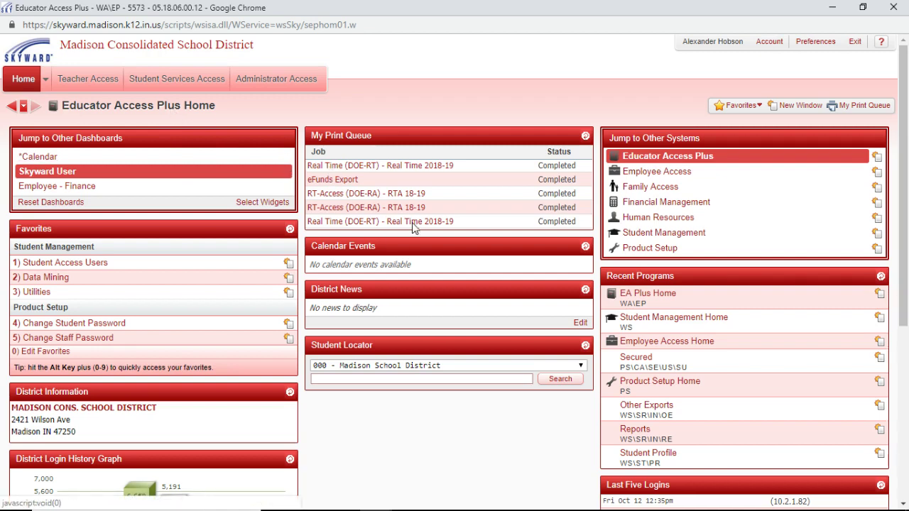
left_click(83, 87)
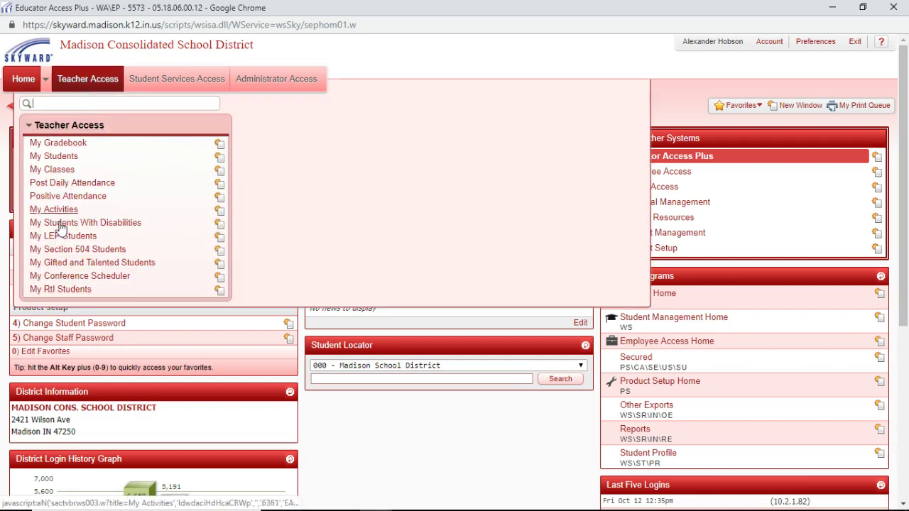
left_click(389, 418)
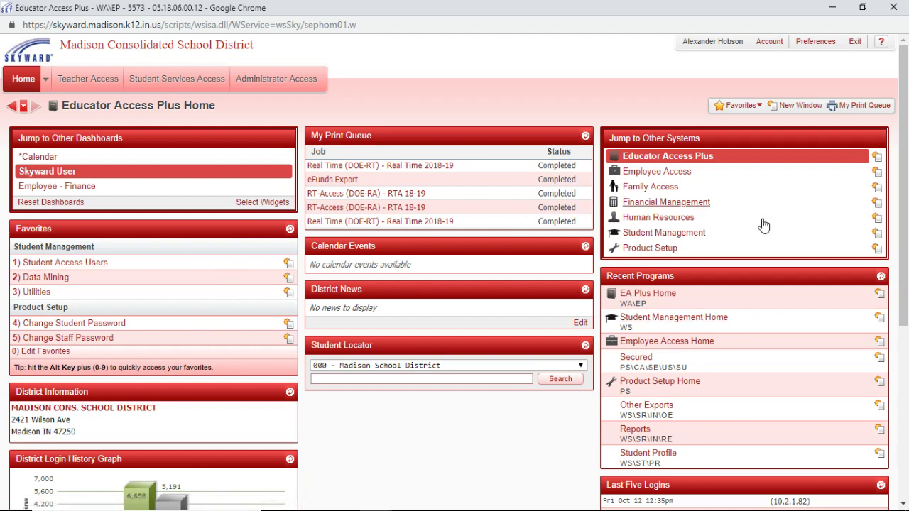
Step: Review the widget choices for the Skyward User dashboard, save them, and look over the widgets on the home page
left_click(248, 204)
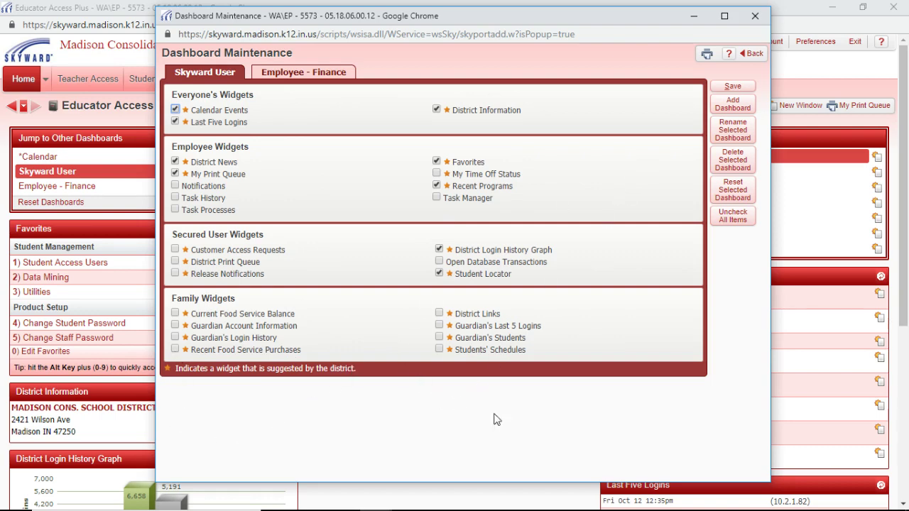
left_click(733, 87)
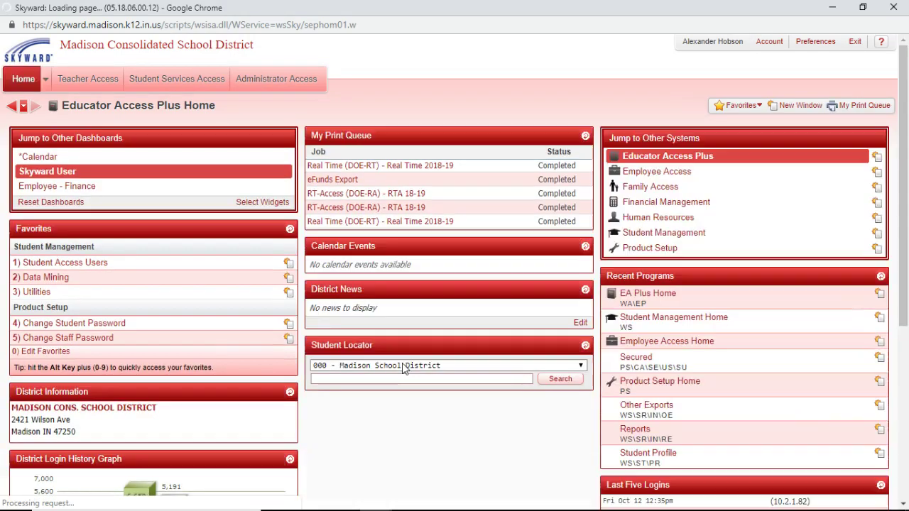
scroll(402, 366, "down", 3)
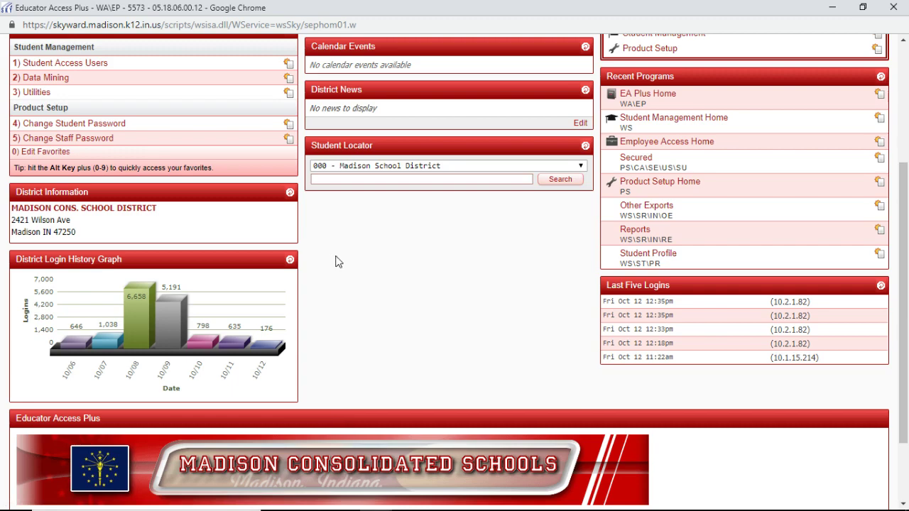
scroll(345, 289, "down", 2)
scroll(346, 291, "up", 1)
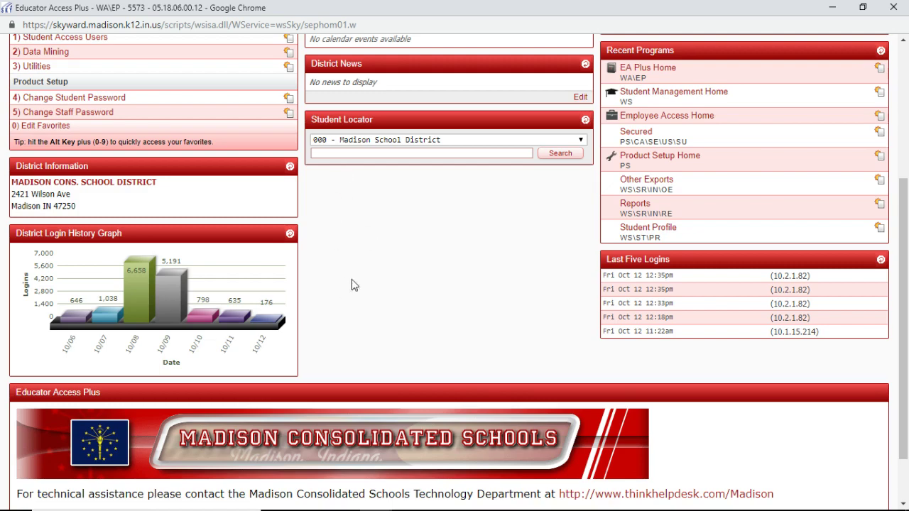
scroll(352, 284, "up", 2)
scroll(352, 300, "up", 5)
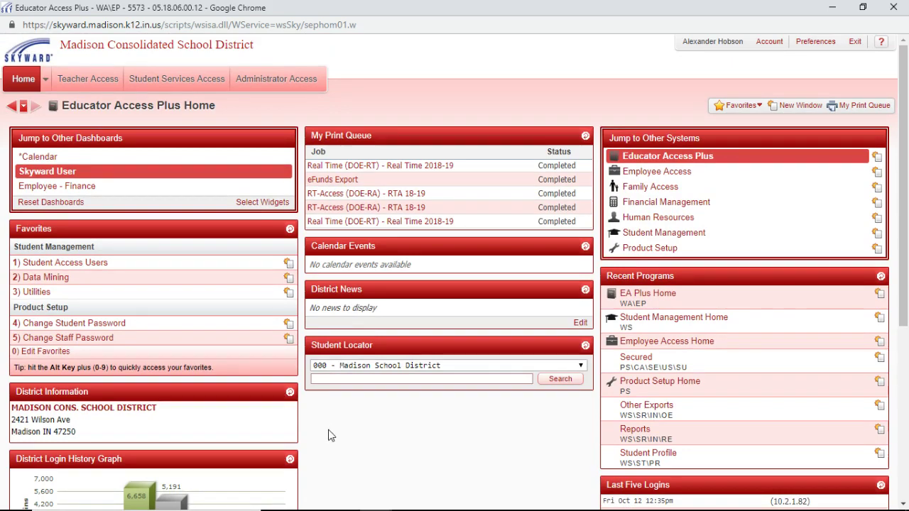
left_click(262, 202)
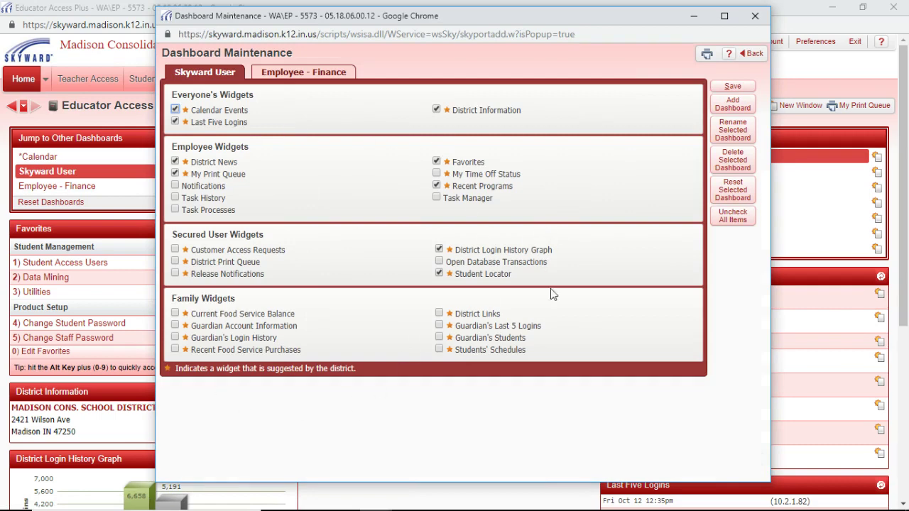
left_click(755, 16)
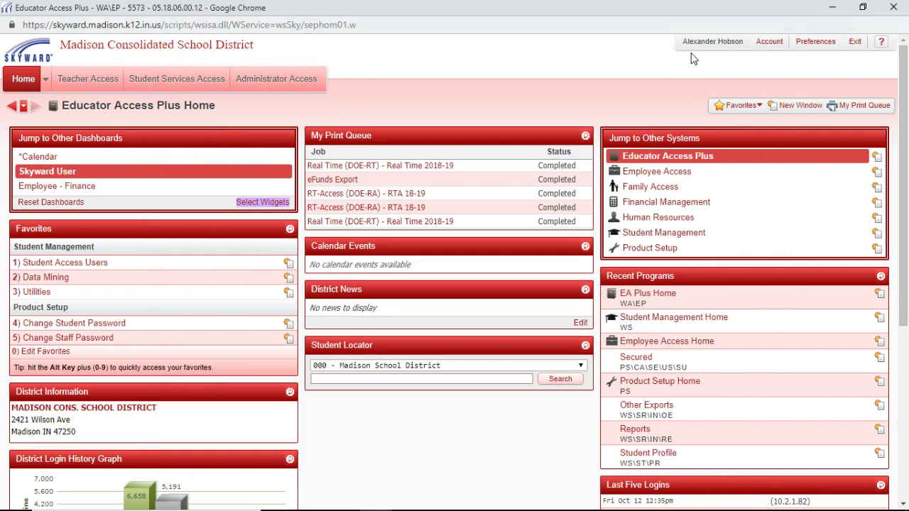
Step: View the signed-in user's account information and close it
left_click_drag(679, 41, 749, 46)
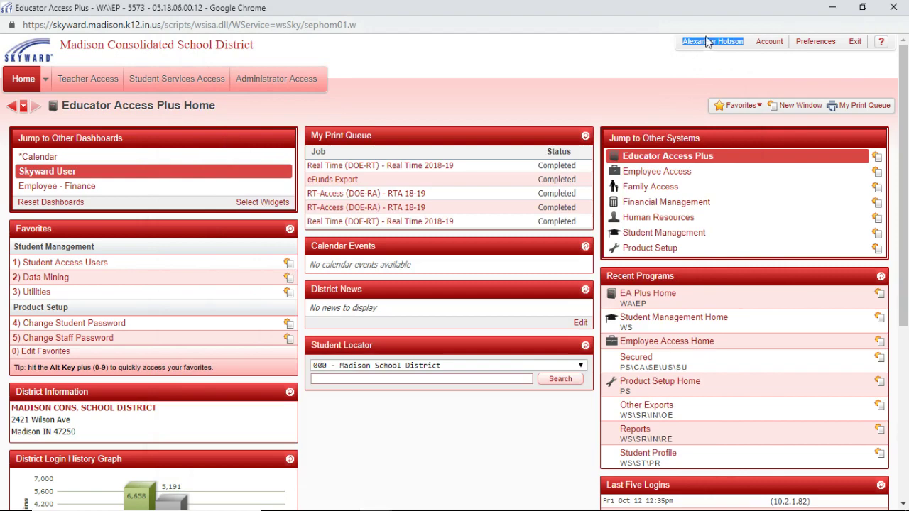
left_click(760, 69)
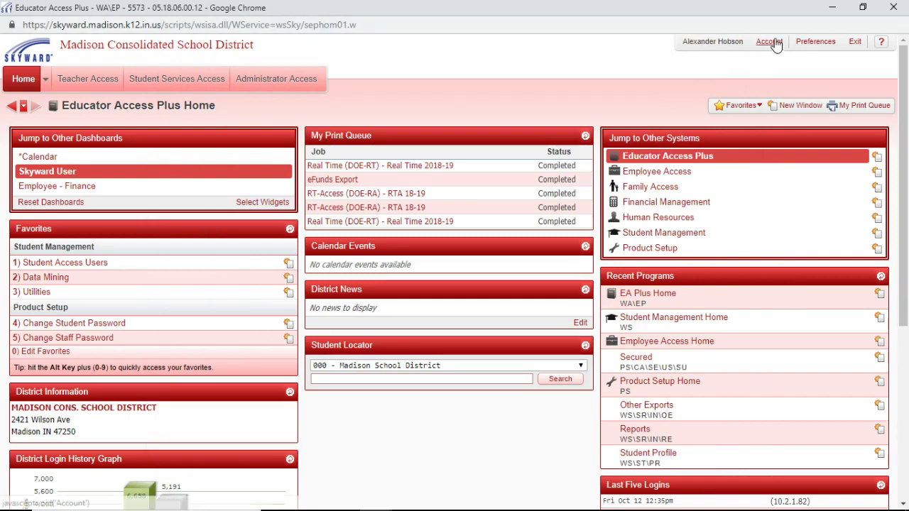
left_click(769, 41)
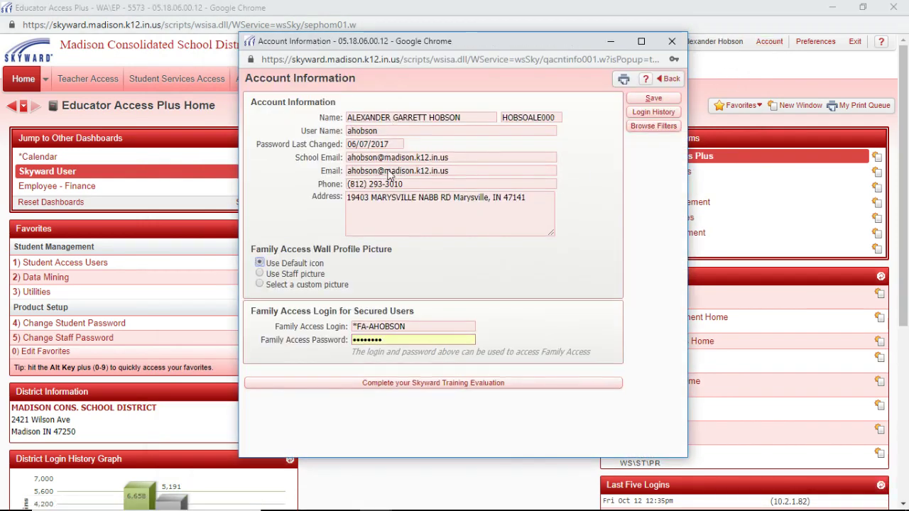
left_click(672, 41)
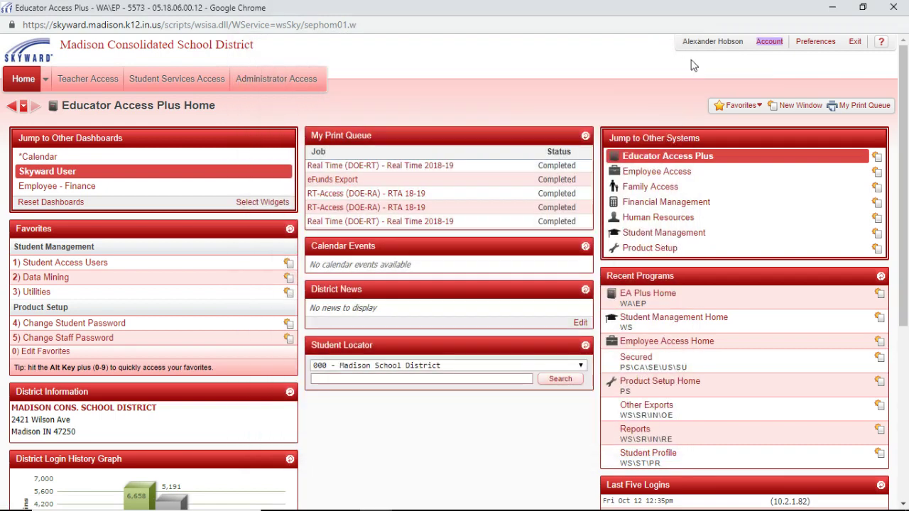
Step: Look through the user preferences, set the theme color to Black, and save
left_click(814, 44)
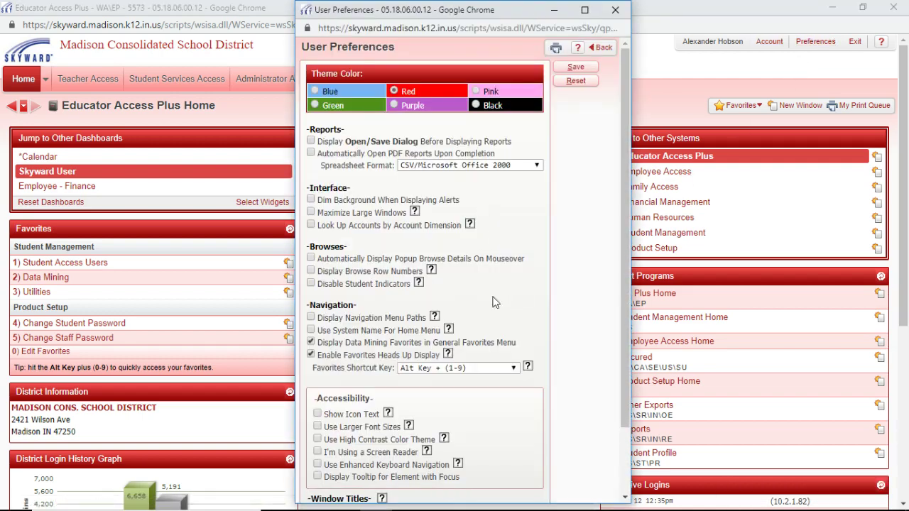
scroll(611, 414, "down", 3)
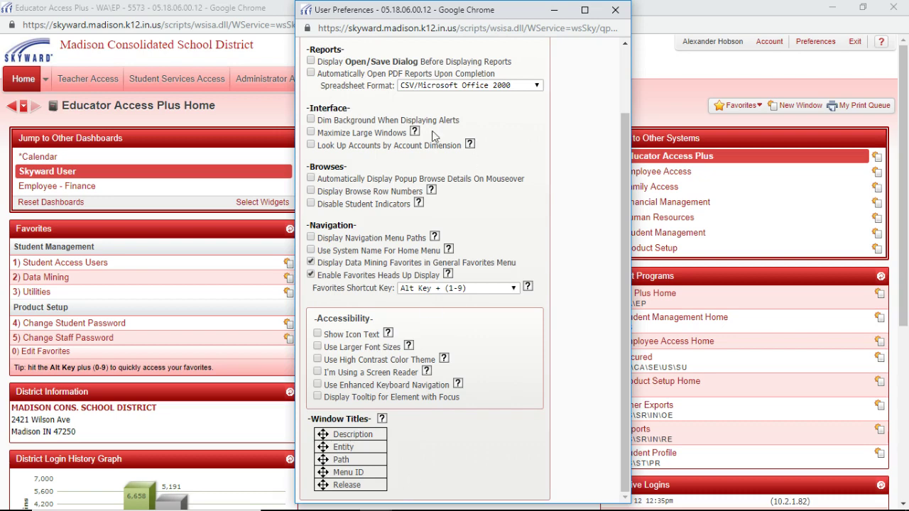
scroll(400, 379, "up", 3)
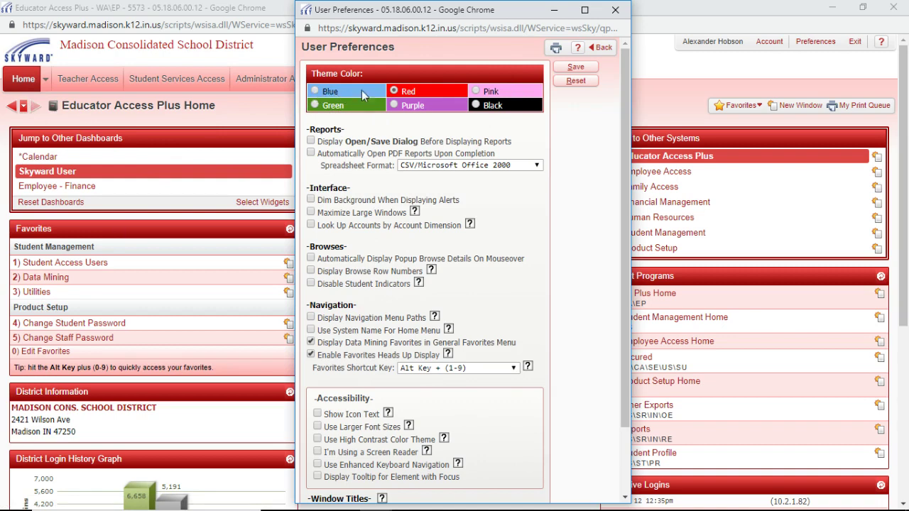
left_click(495, 107)
left_click(575, 68)
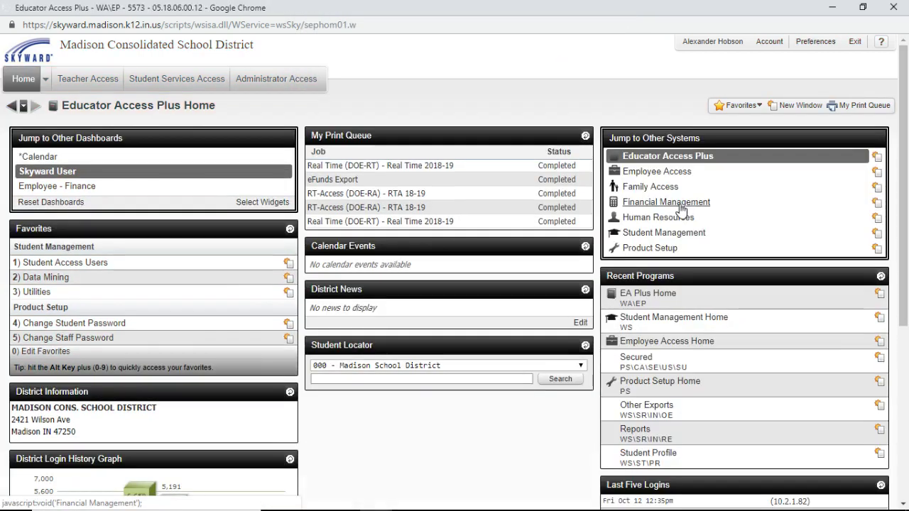
Step: Set the theme color back to Red in the user preferences and save
left_click(814, 41)
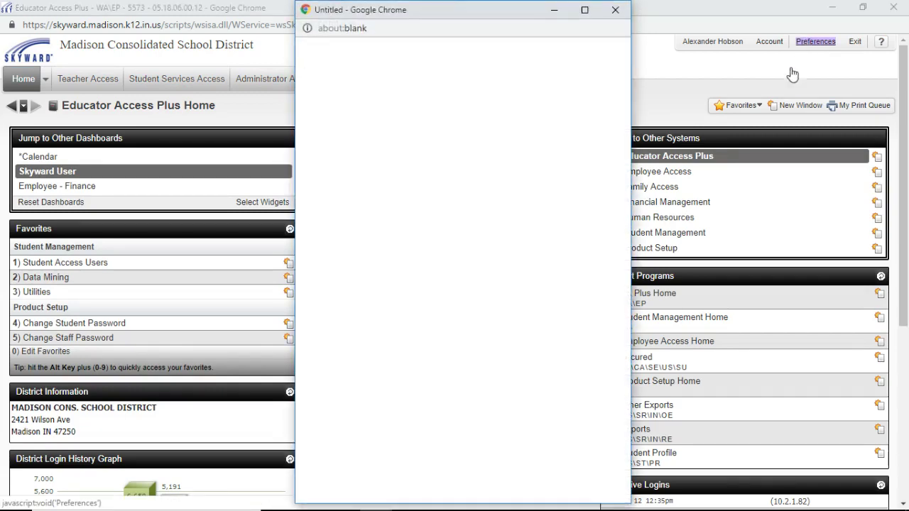
left_click(398, 93)
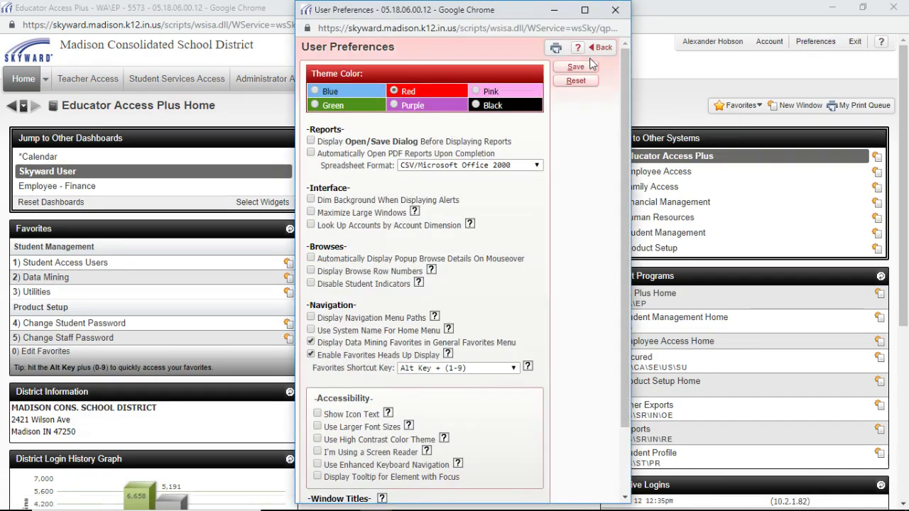
left_click(588, 67)
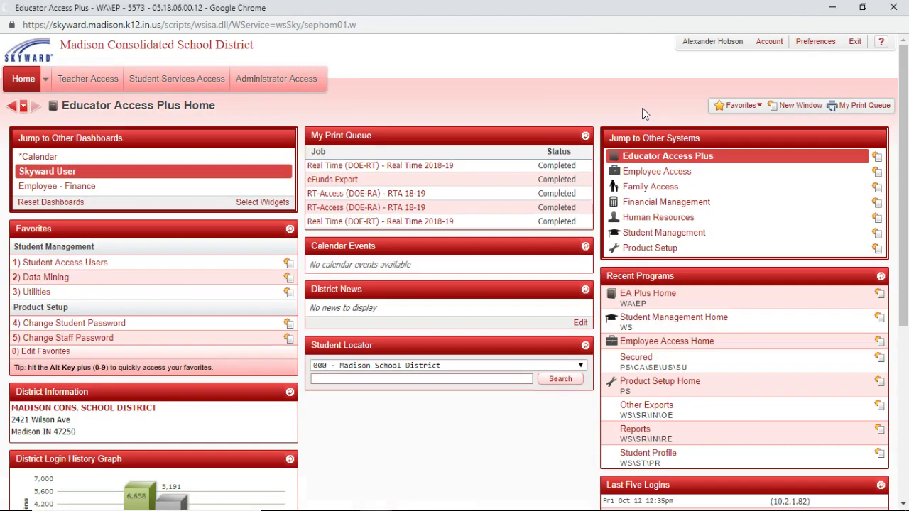
Step: View the help options available on the Educator Access Plus home page
left_click(881, 43)
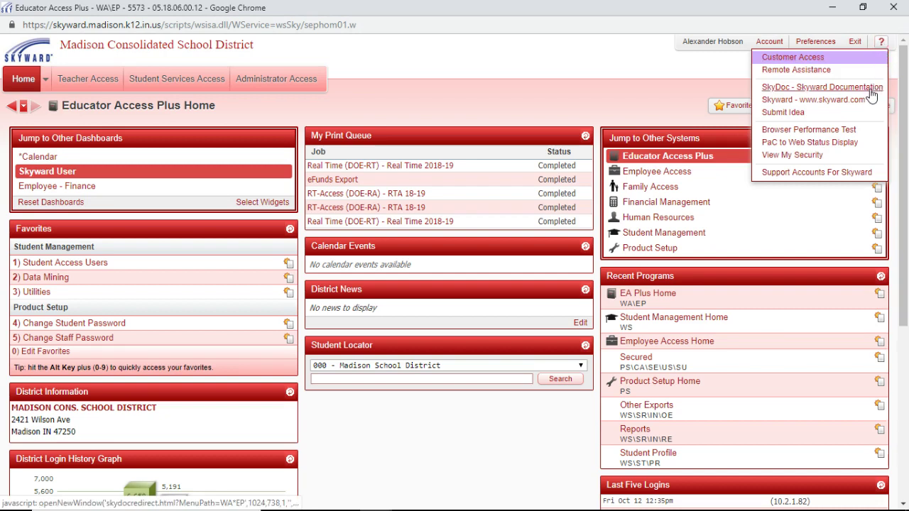
left_click(625, 103)
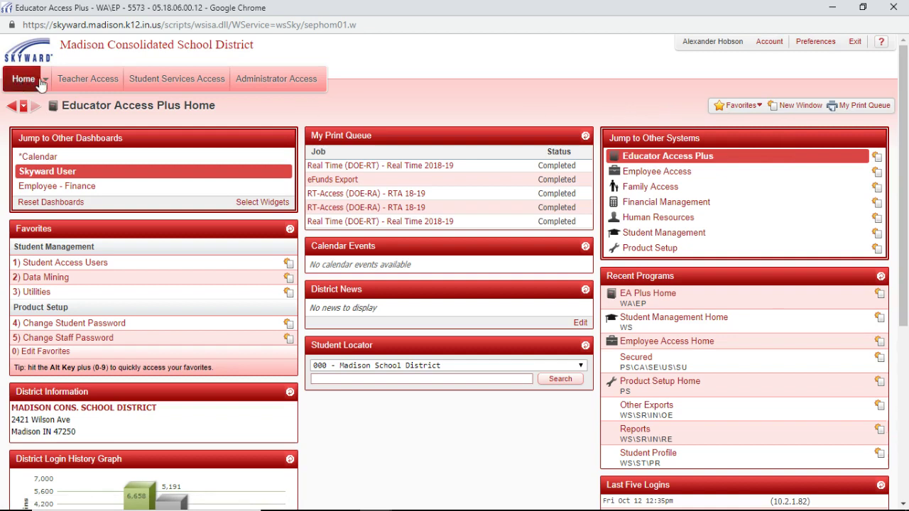
Step: Open My Gradebook under Teacher Access, view its SkyDoc help documentation, and close the documentation
left_click(81, 80)
left_click(71, 144)
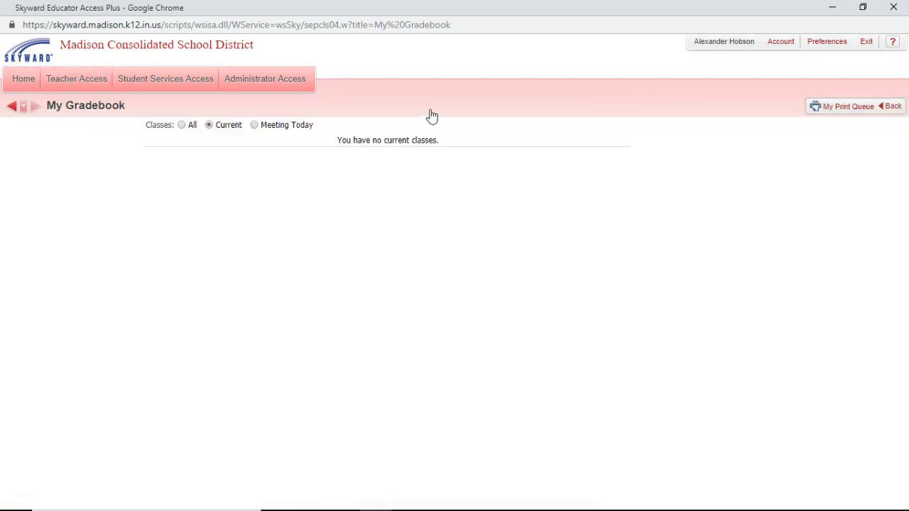
left_click(894, 47)
left_click(809, 75)
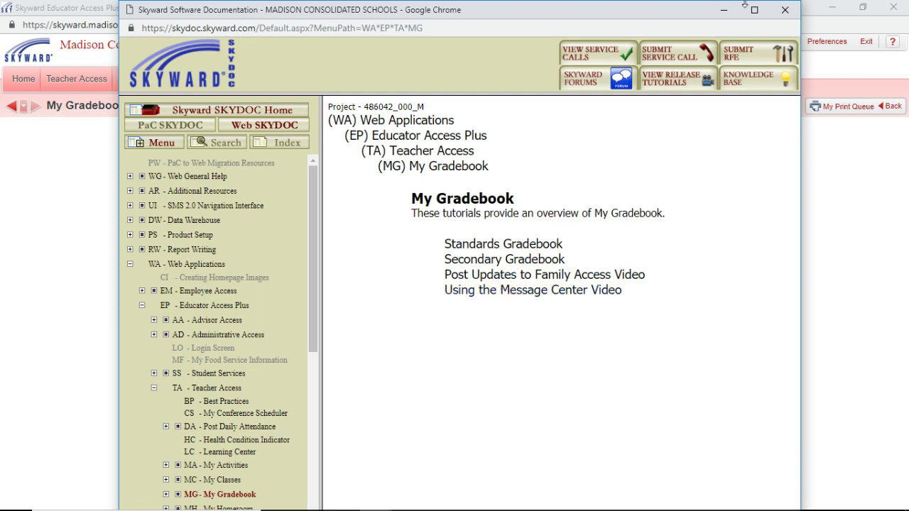
left_click(784, 10)
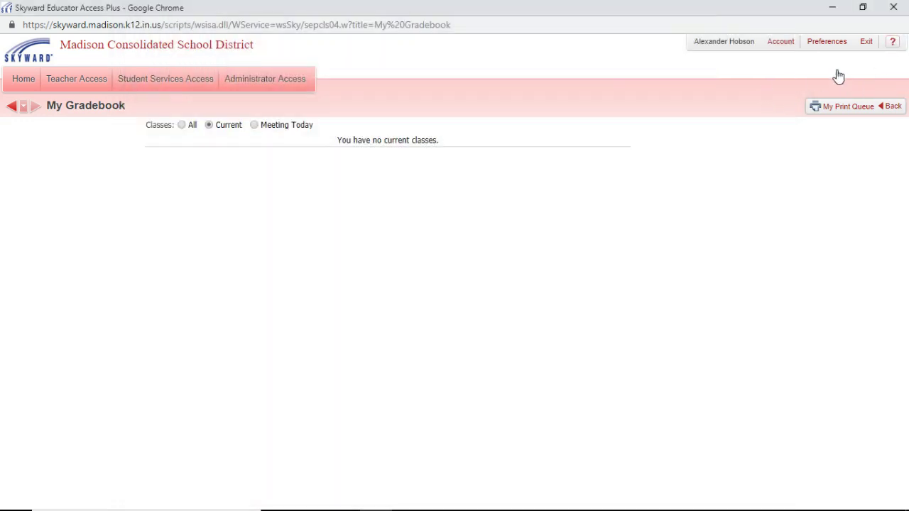
Step: Return to the home page, switch to Employee Access, and view the Employee Information options
left_click(30, 83)
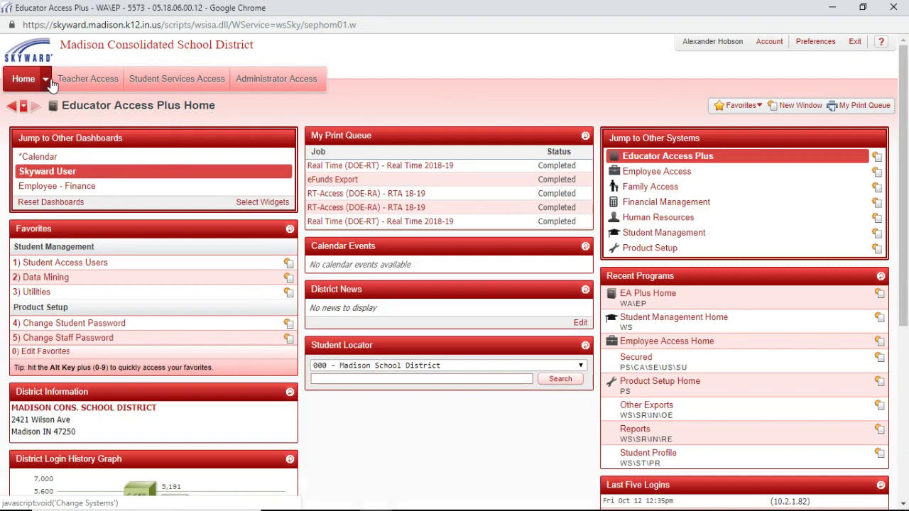
left_click(48, 81)
left_click(98, 120)
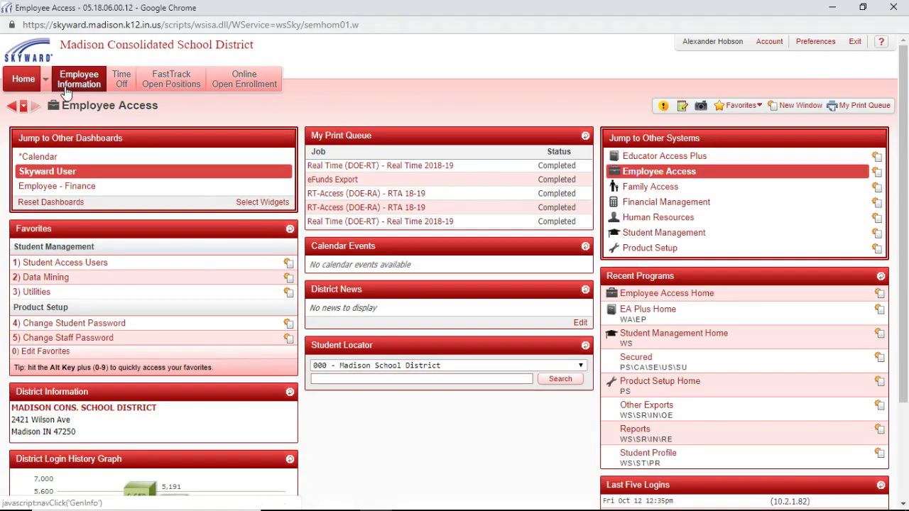
mouse_move(68, 87)
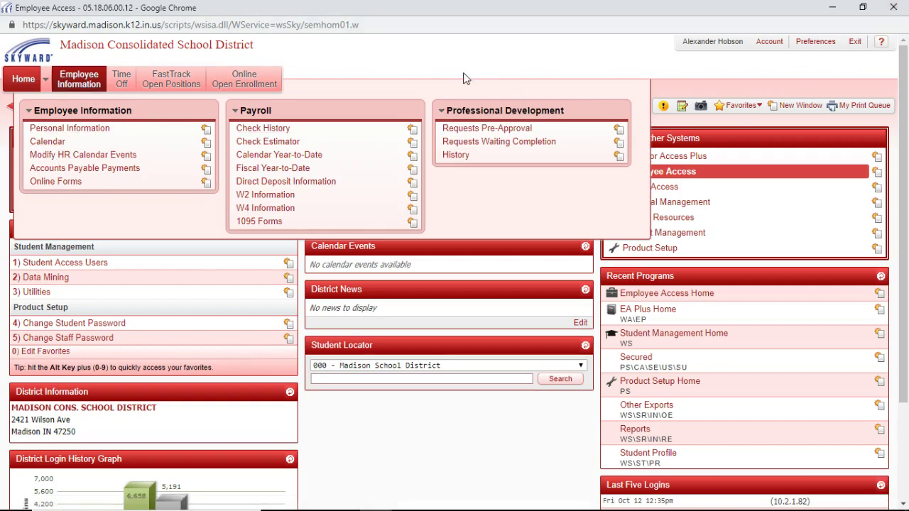
Step: Switch from Employee Access back to the Educator Access Plus system
left_click(32, 84)
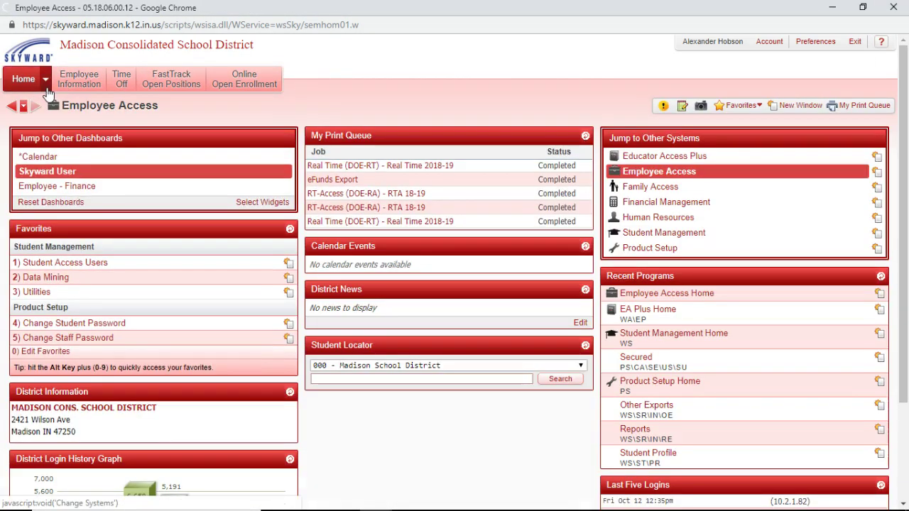
left_click(46, 79)
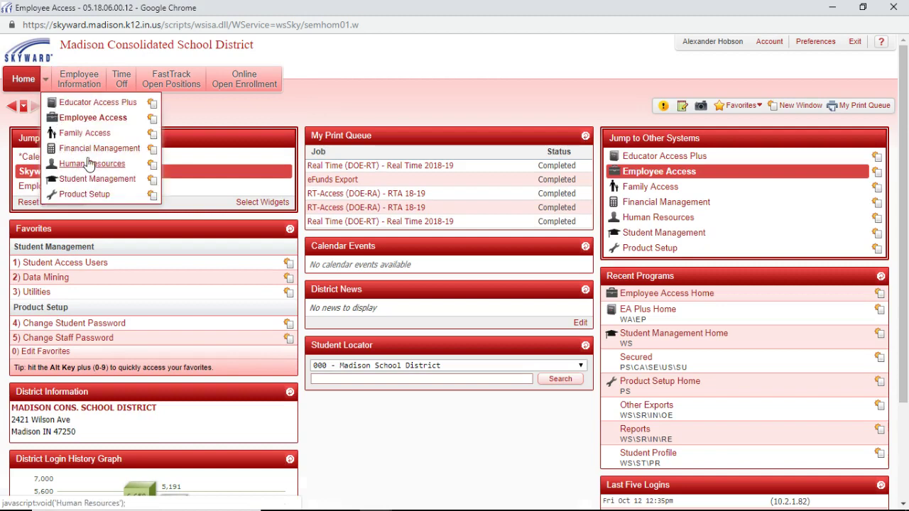
left_click(88, 107)
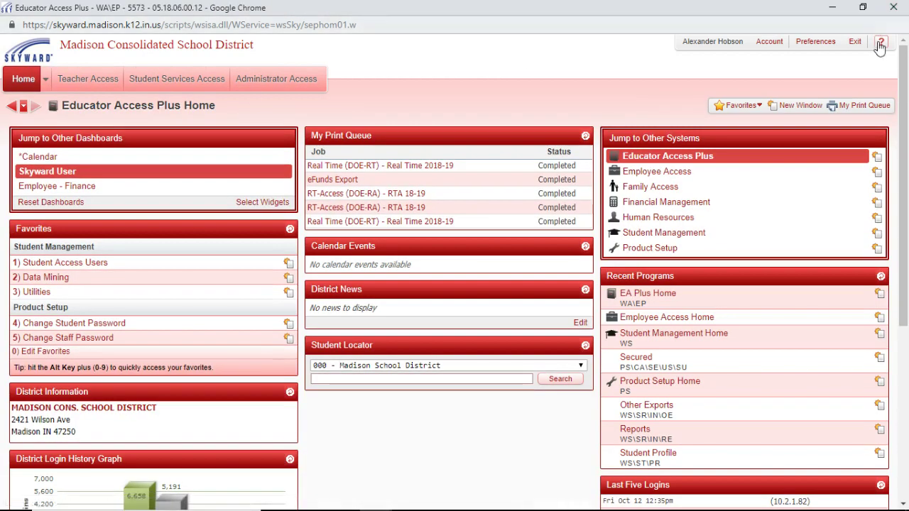
Step: Open Customer Access from the help options, view its resources and service request form, and close it
left_click(881, 44)
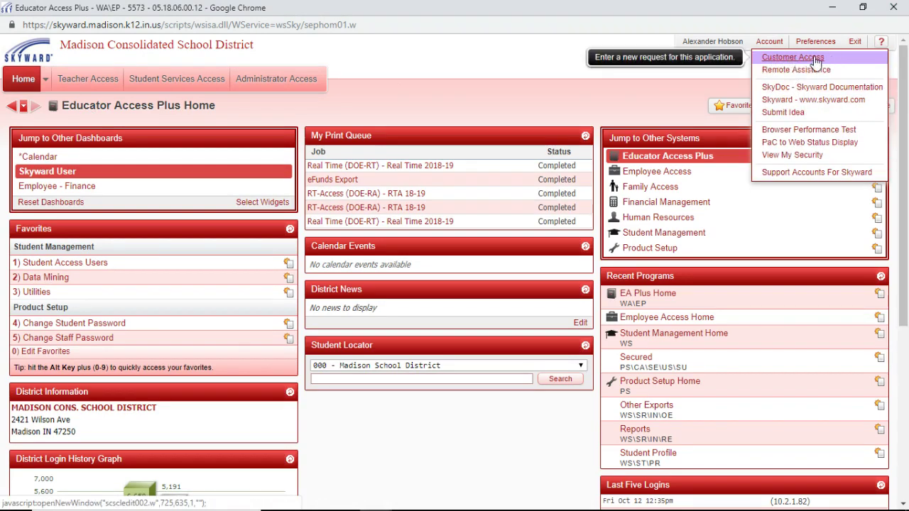
left_click(780, 65)
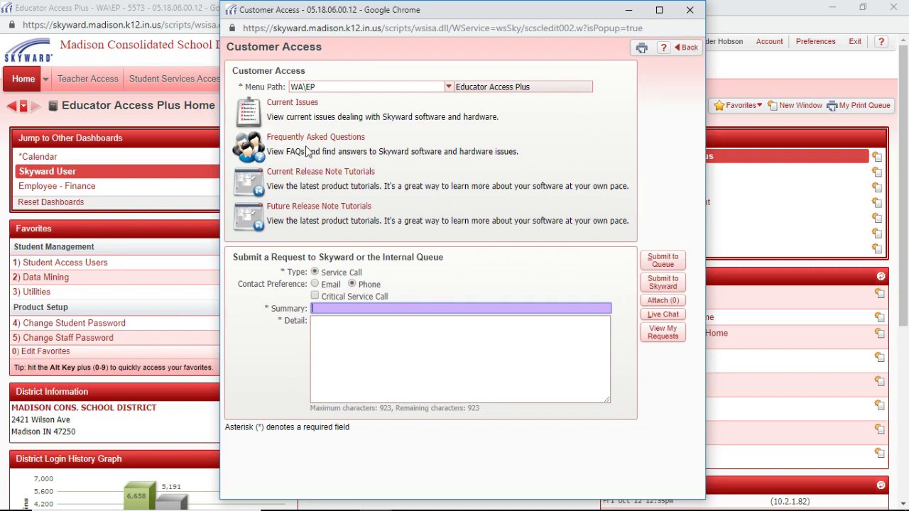
left_click(695, 17)
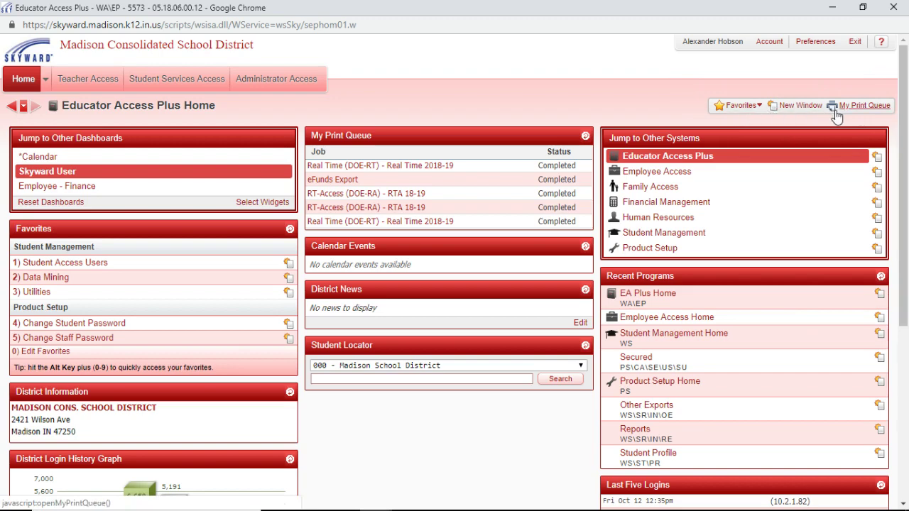
Step: Open My Print Queue, view the list of print jobs, and close the queue window
left_click(864, 106)
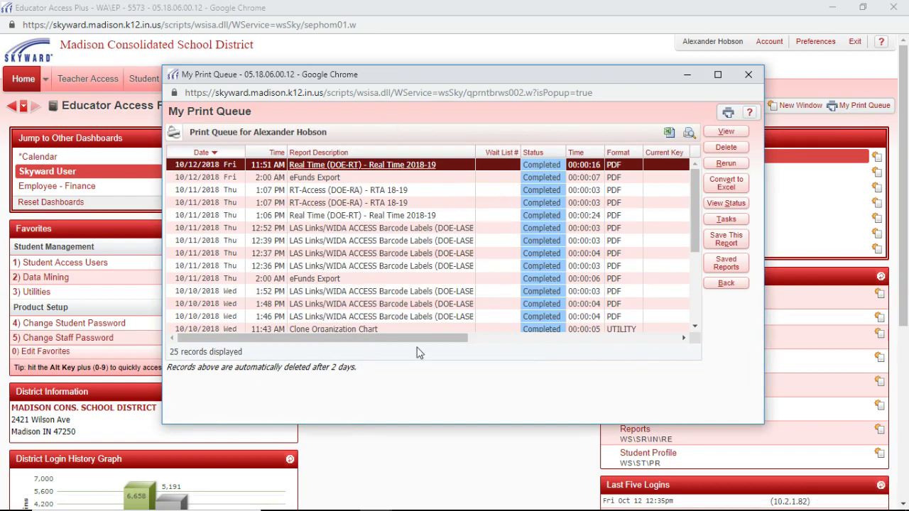
left_click(747, 75)
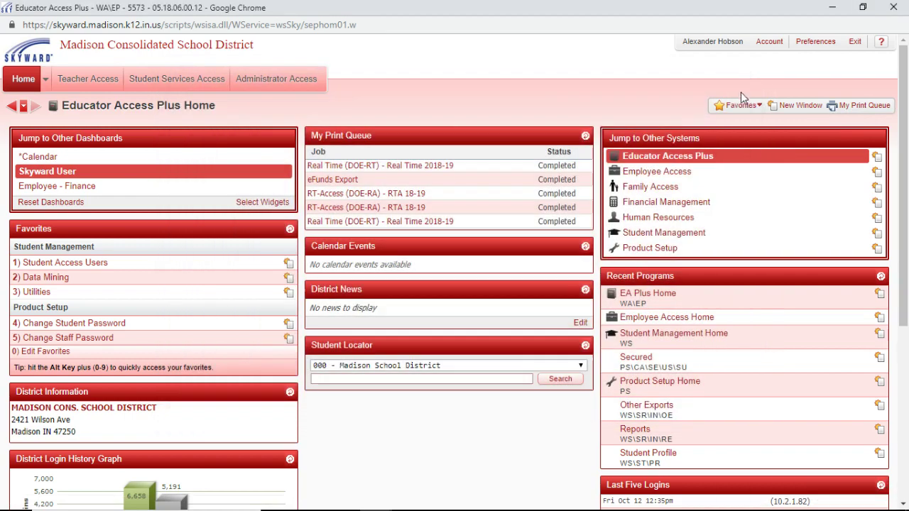
Step: Open a second Educator Access Plus window and arrange it side by side with the original window
left_click(799, 106)
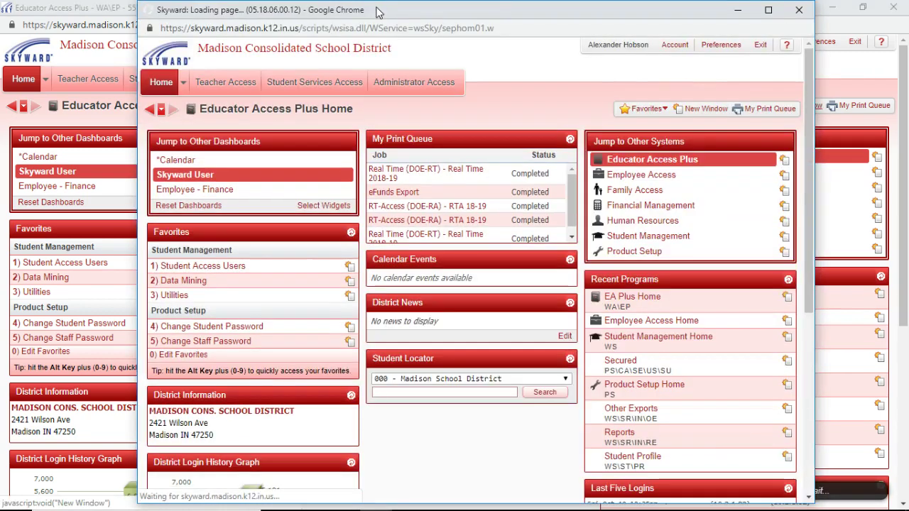
left_click_drag(378, 12, 0, 31)
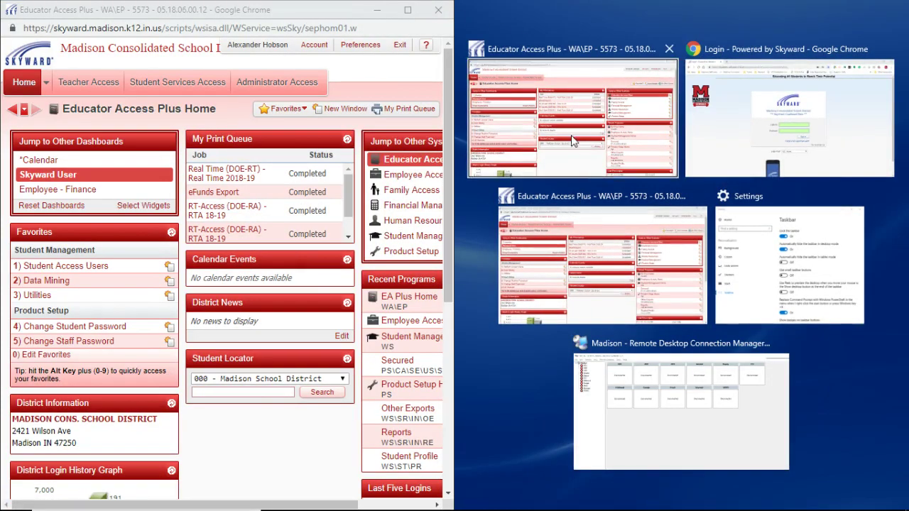
left_click(575, 171)
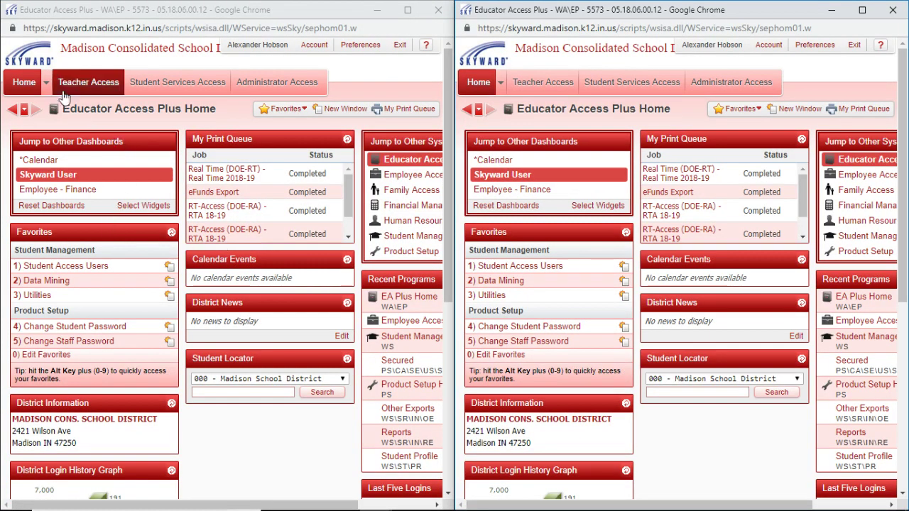
Step: Open My Students under Teacher Access in one window and My Gradebook in the other
left_click(85, 83)
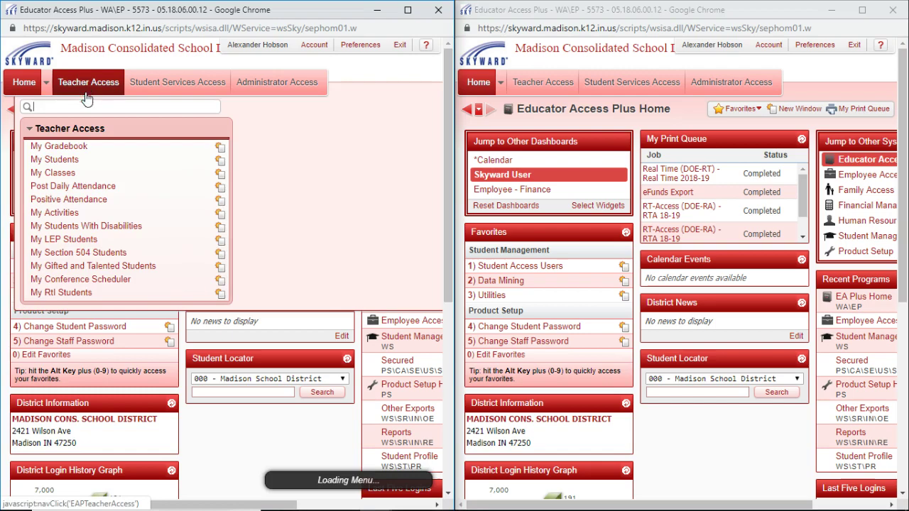
left_click(65, 156)
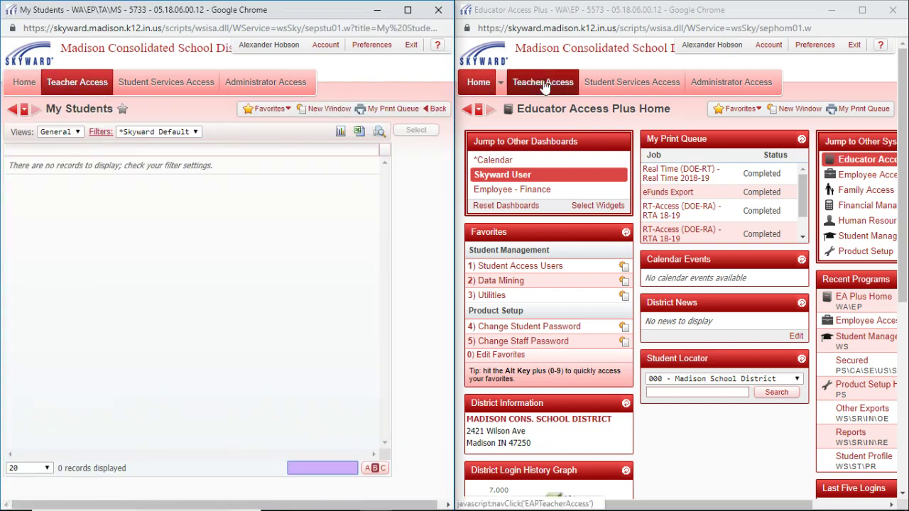
left_click(540, 81)
left_click(524, 147)
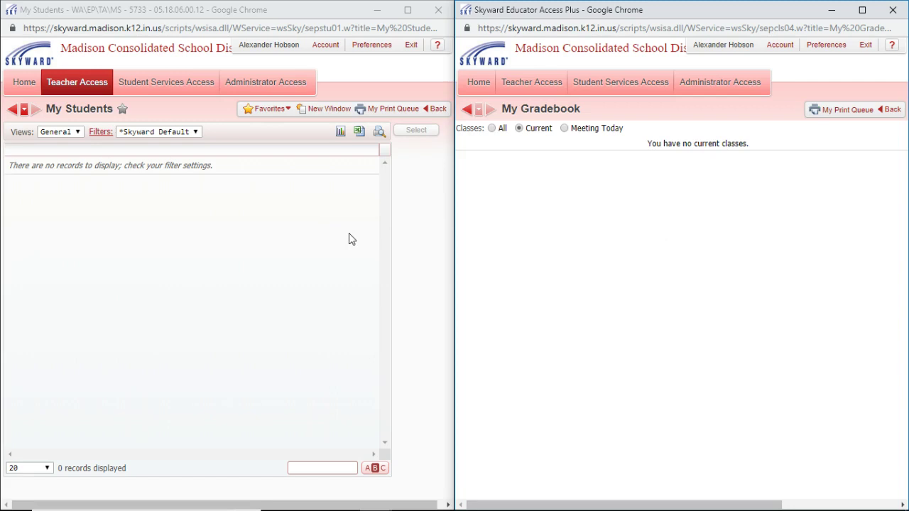
Step: Open an additional window from My Students, move it over the two tiled windows, and close it
left_click(319, 109)
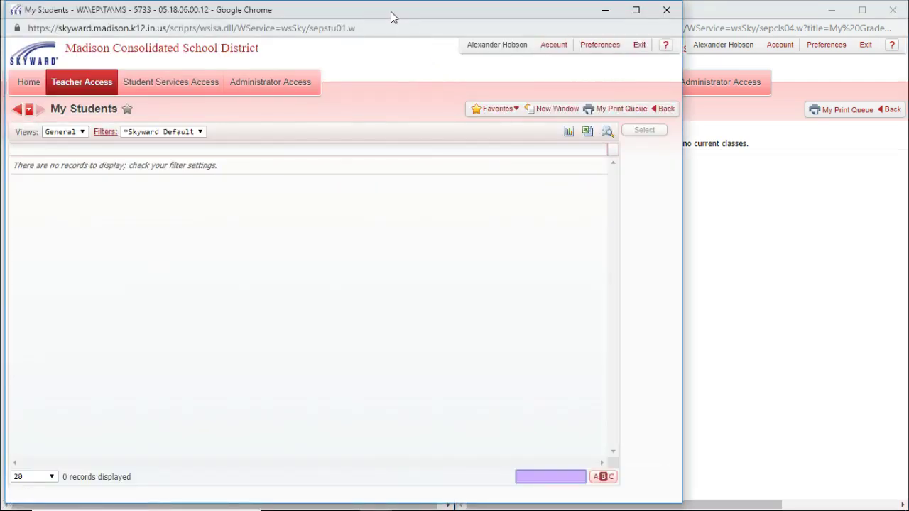
left_click_drag(390, 12, 518, 171)
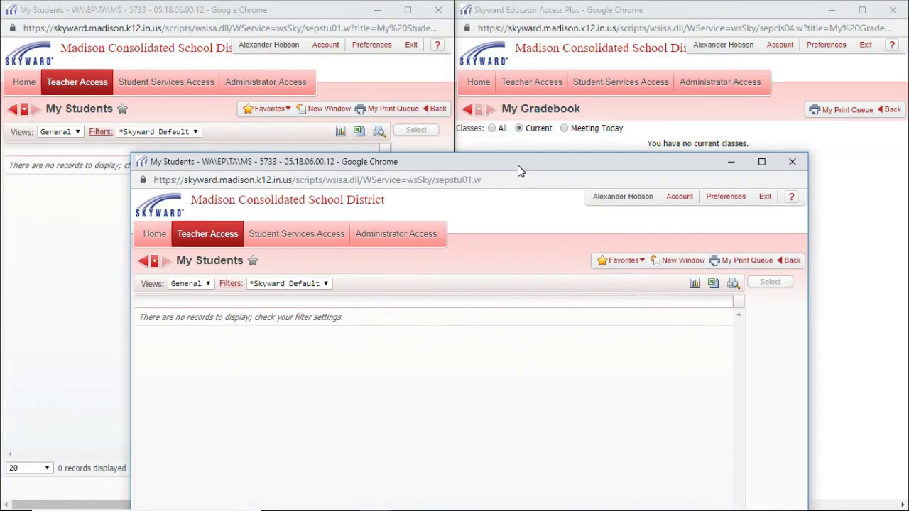
left_click(793, 161)
Step: Close the My Gradebook window, then maximize the My Students window and return it to the home page
left_click(893, 9)
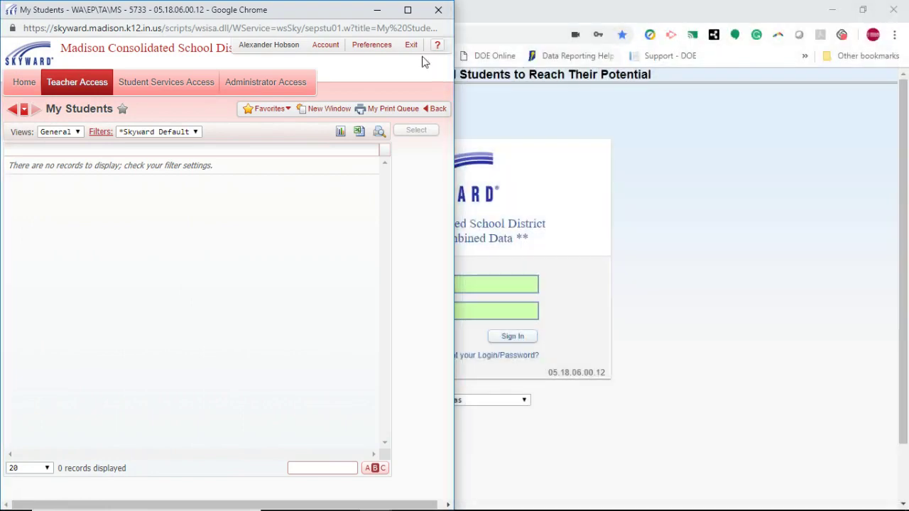
left_click(408, 10)
left_click(24, 83)
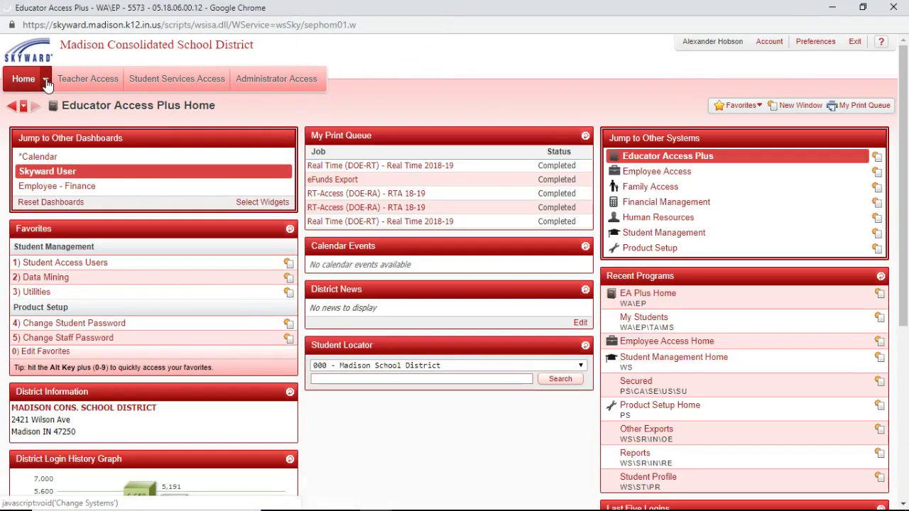
Step: Switch from Educator Access Plus to the Student Management system
left_click(46, 81)
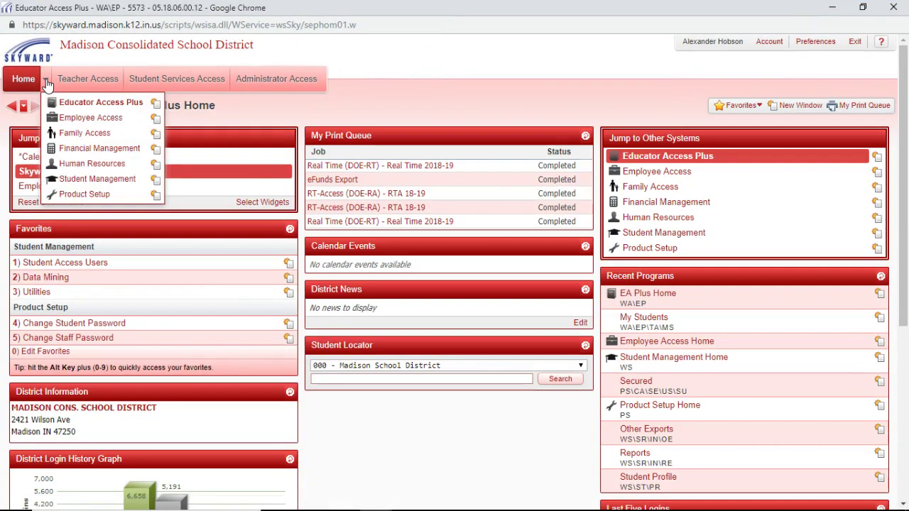
left_click(104, 182)
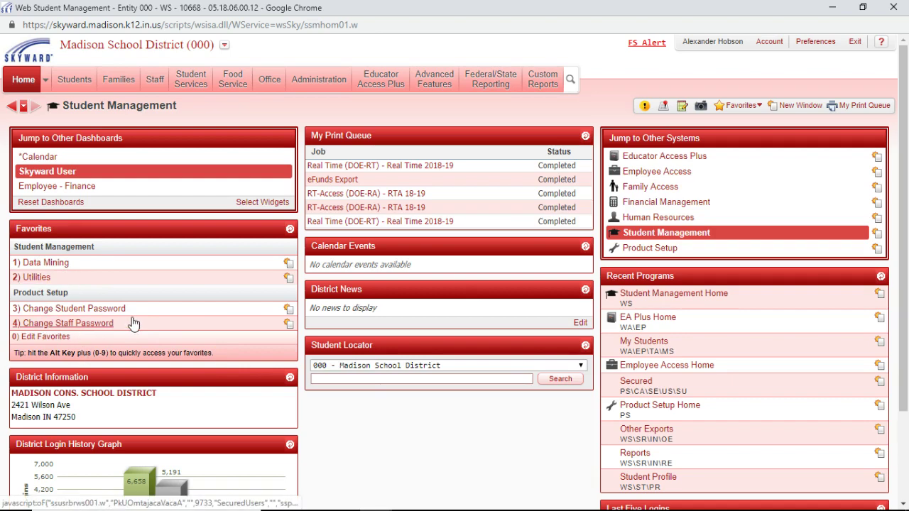
Step: Open Student Profile in Student Management and add its Entity Categories Tab page to the favorites
left_click(74, 79)
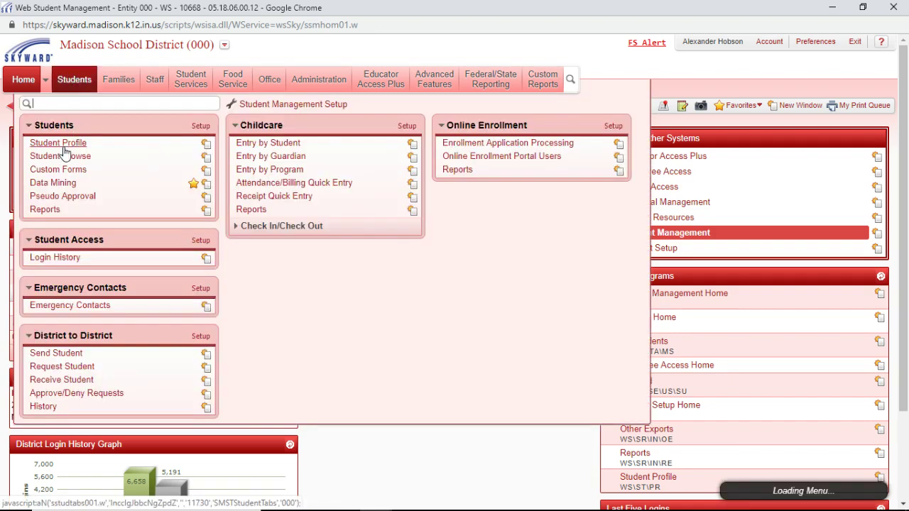
left_click(61, 145)
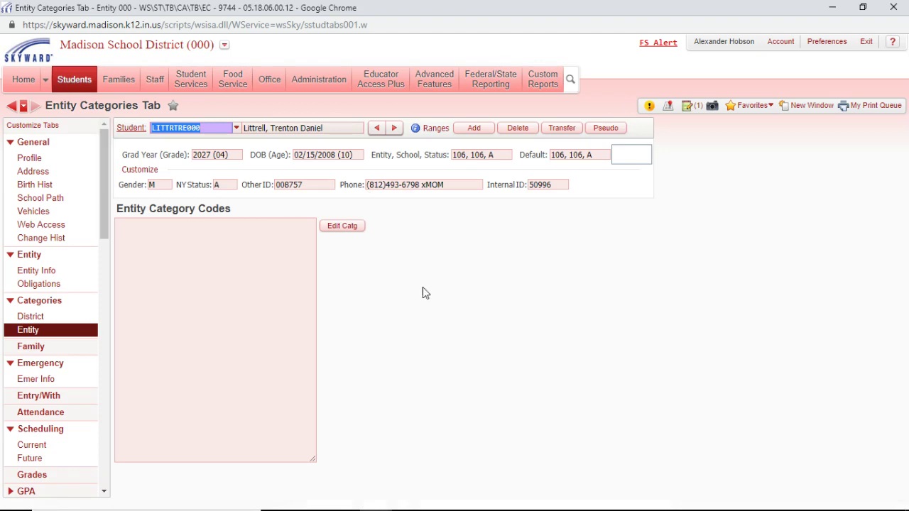
left_click(173, 108)
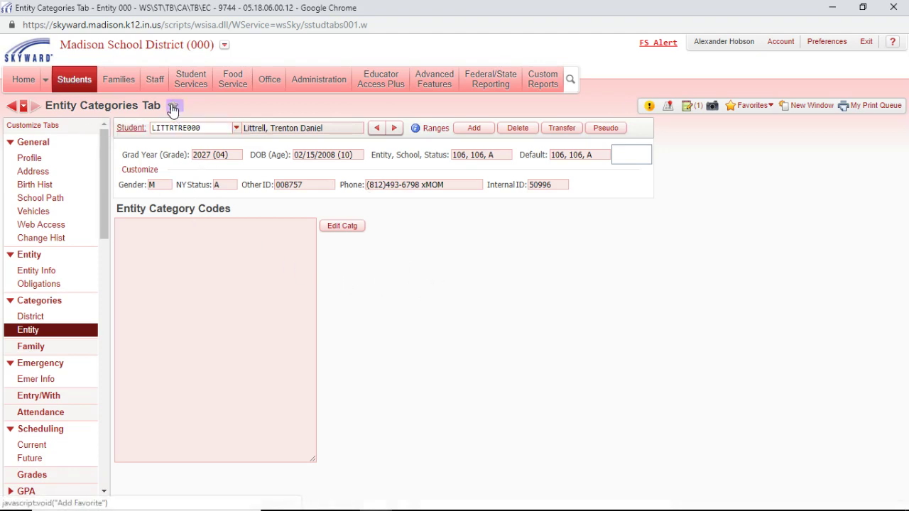
Step: Return to the Student Management home page and open Data Mining through its favorites shortcut
left_click(25, 82)
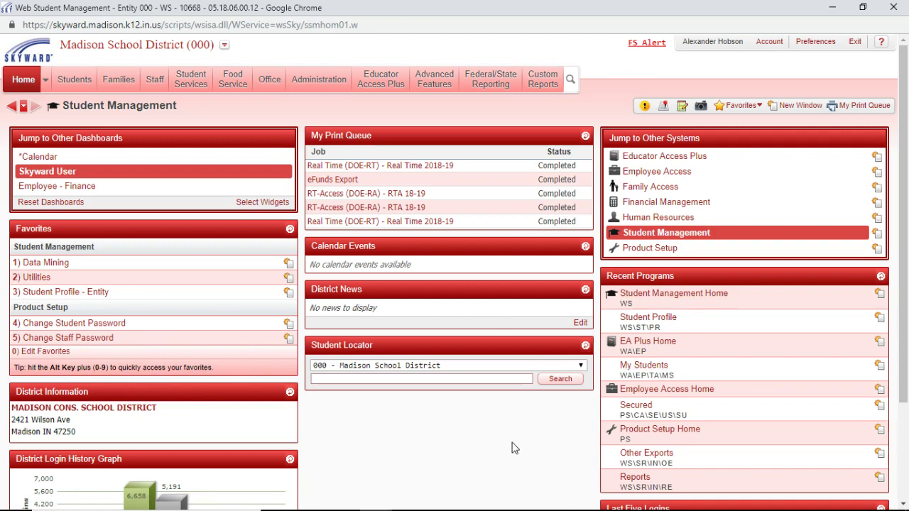
key("alt")
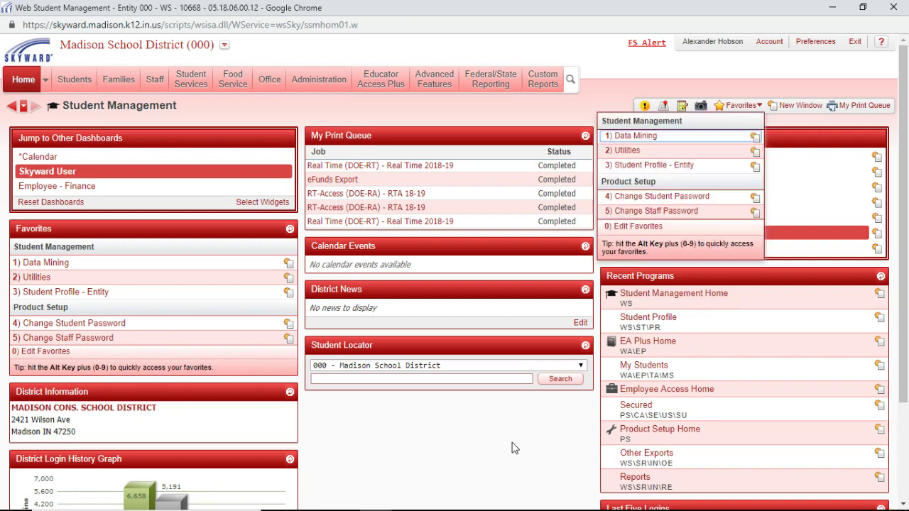
key("1")
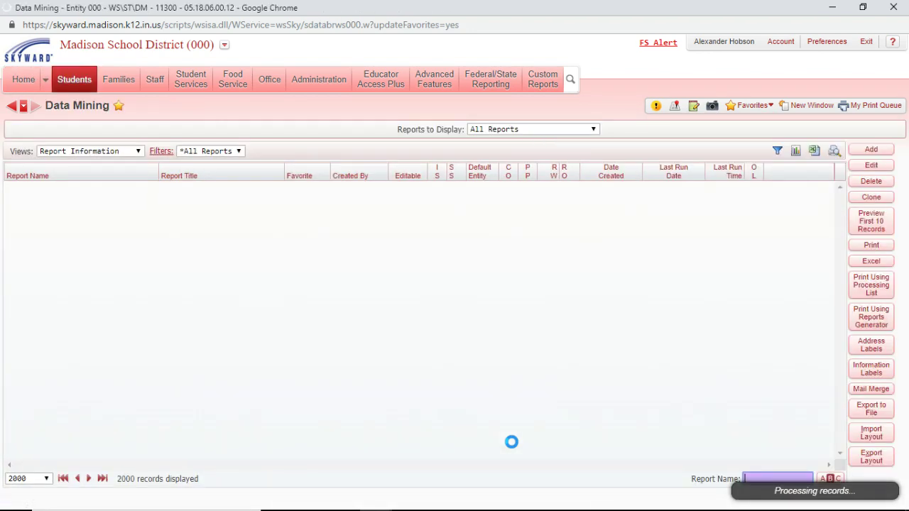
Step: Open Favorites Maintenance from the Data Mining page, view the favorites and shortcut settings, and close it without saving
key("alt")
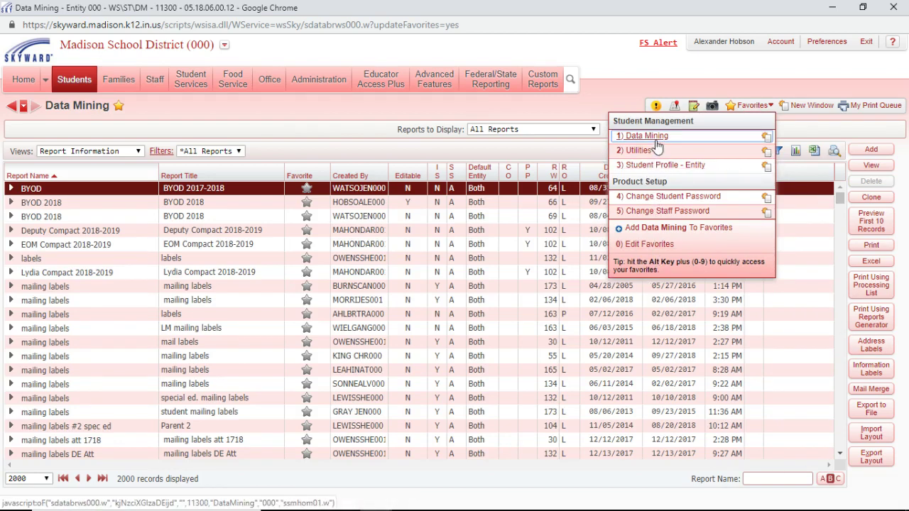
left_click(744, 246)
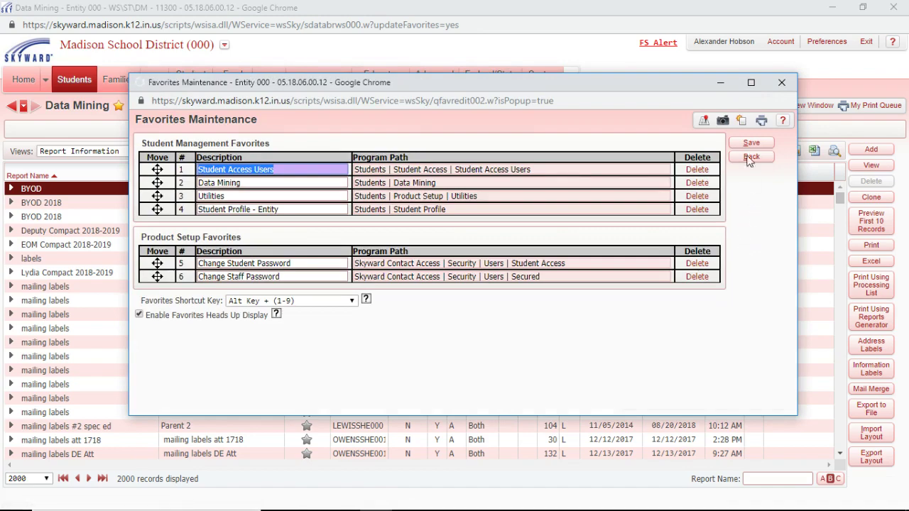
left_click(781, 81)
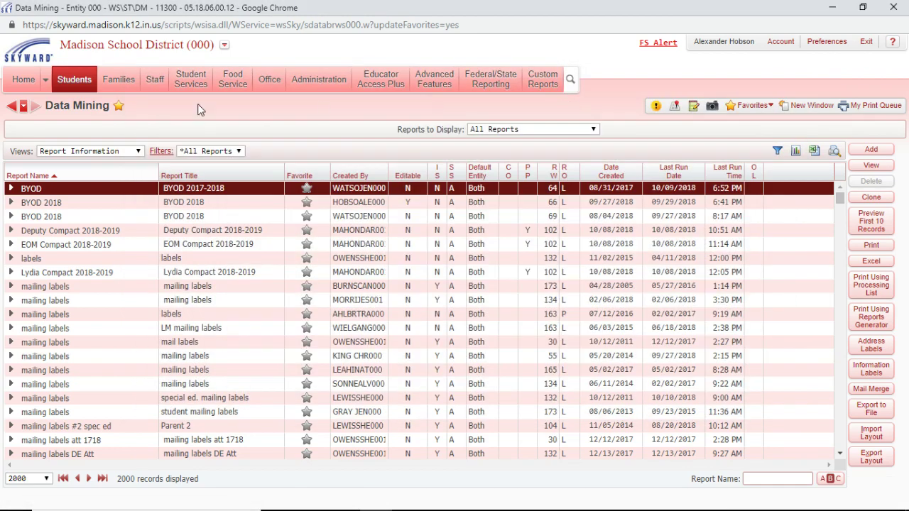
Step: Return to the Student Management home page and exit Skyward to the login page
left_click(10, 80)
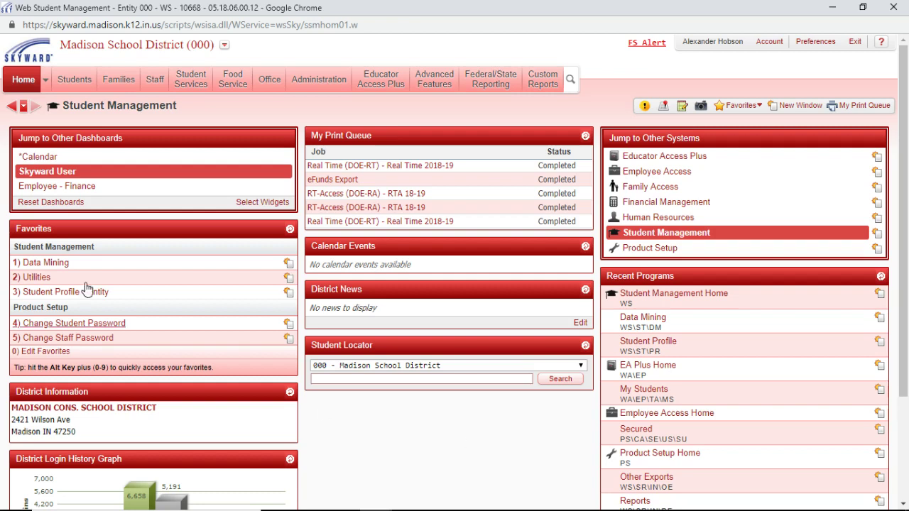
left_click(44, 82)
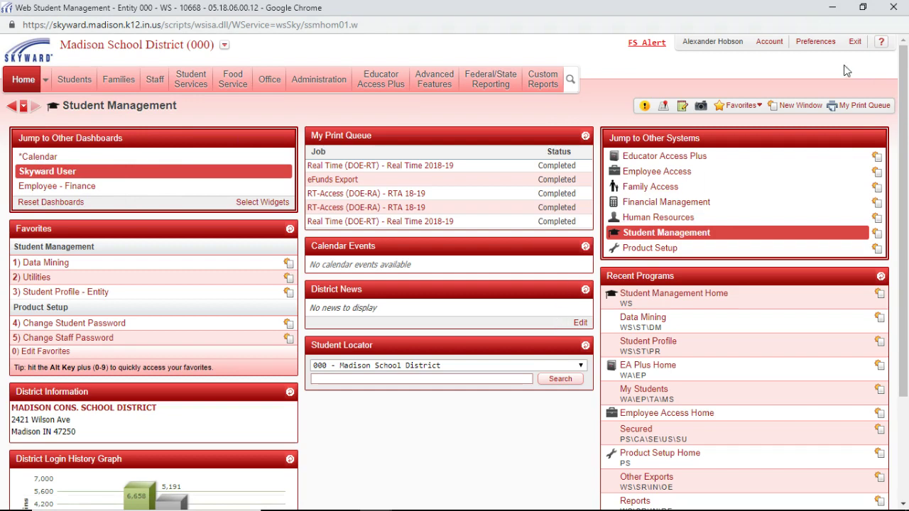
left_click(856, 42)
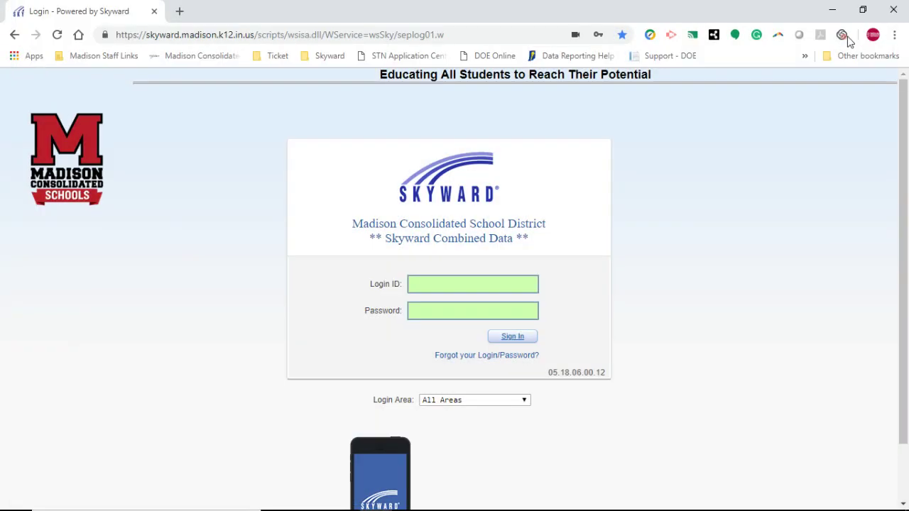